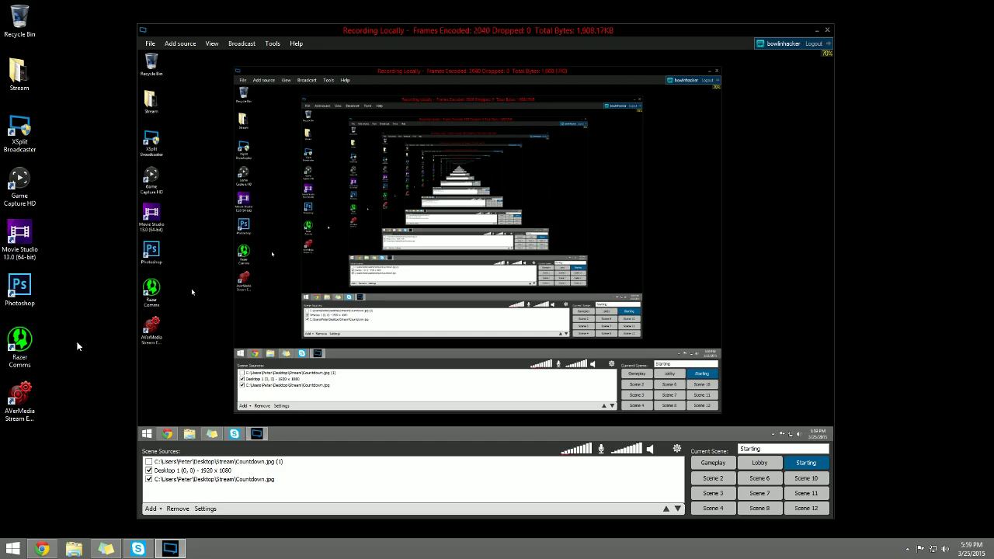
- Switch to Chrome and locate the Download Snaz link in the Info section of the Snaz project page
{"action": "left_click", "coordinate": [33, 552]}
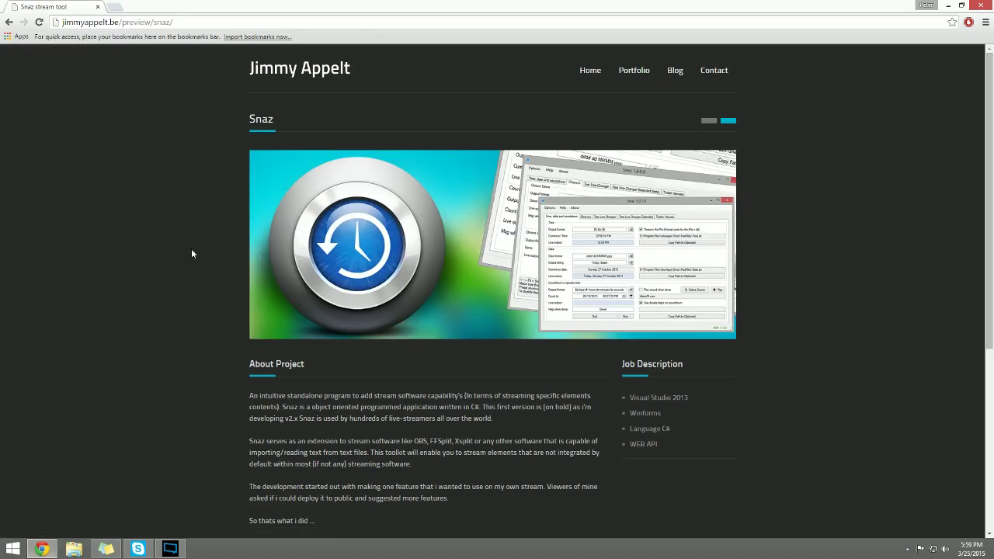
{"action": "scroll", "coordinate": [399, 261], "scroll_direction": "down", "scroll_amount": 3}
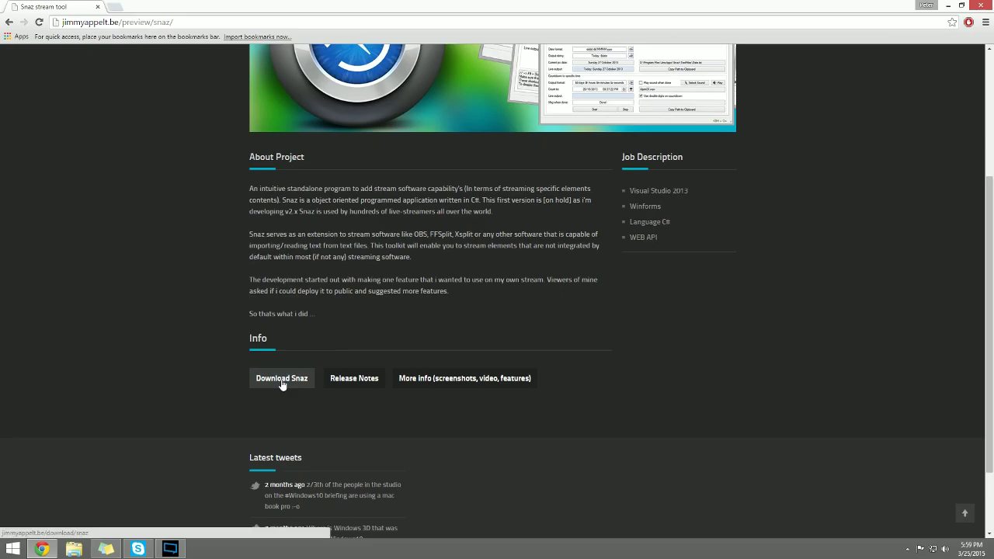
{"action": "left_click", "coordinate": [282, 379]}
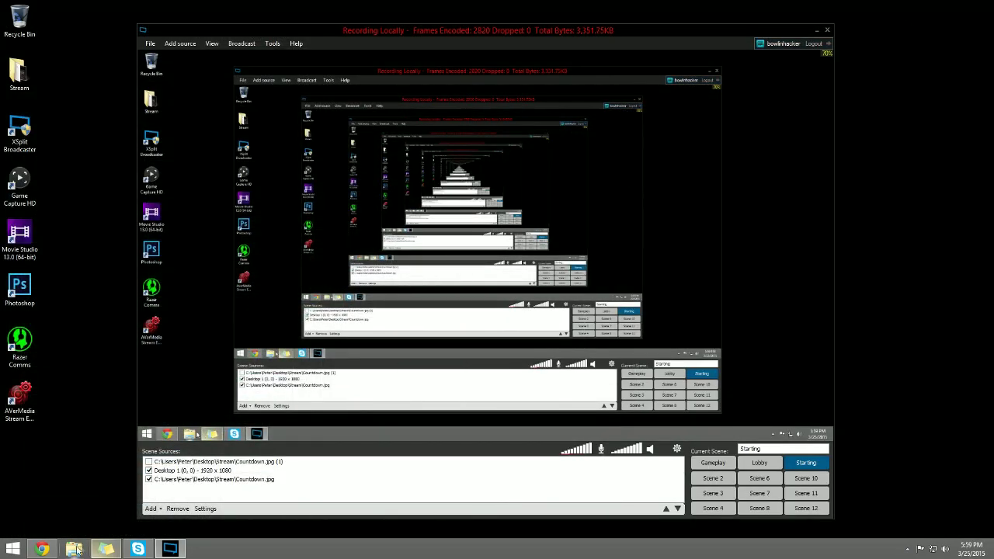
- Try to launch Snaz from the D:\Programs\Snaz folder in File Explorer
{"action": "left_click", "coordinate": [75, 549]}
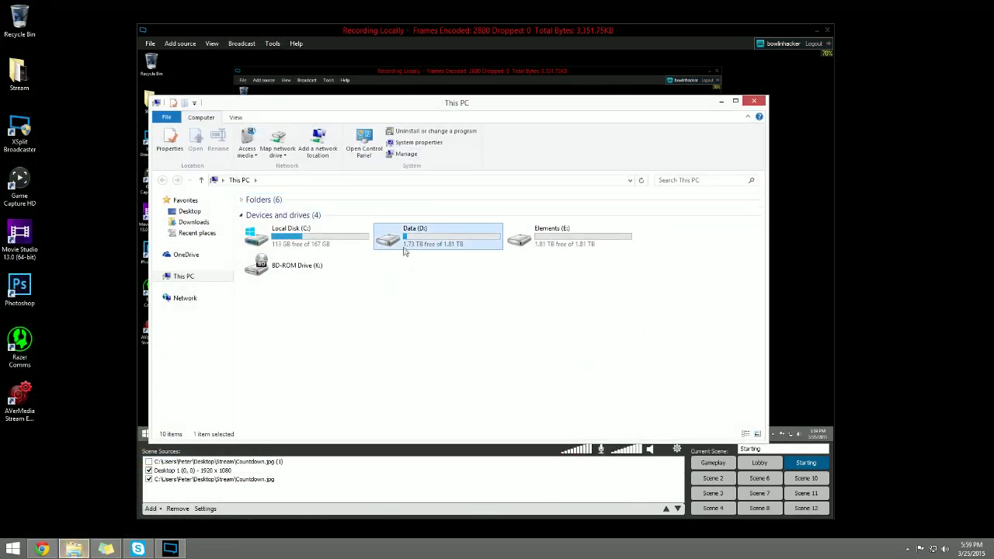
{"action": "double_click", "coordinate": [404, 243]}
{"action": "double_click", "coordinate": [266, 235]}
{"action": "double_click", "coordinate": [261, 211]}
{"action": "double_click", "coordinate": [261, 255]}
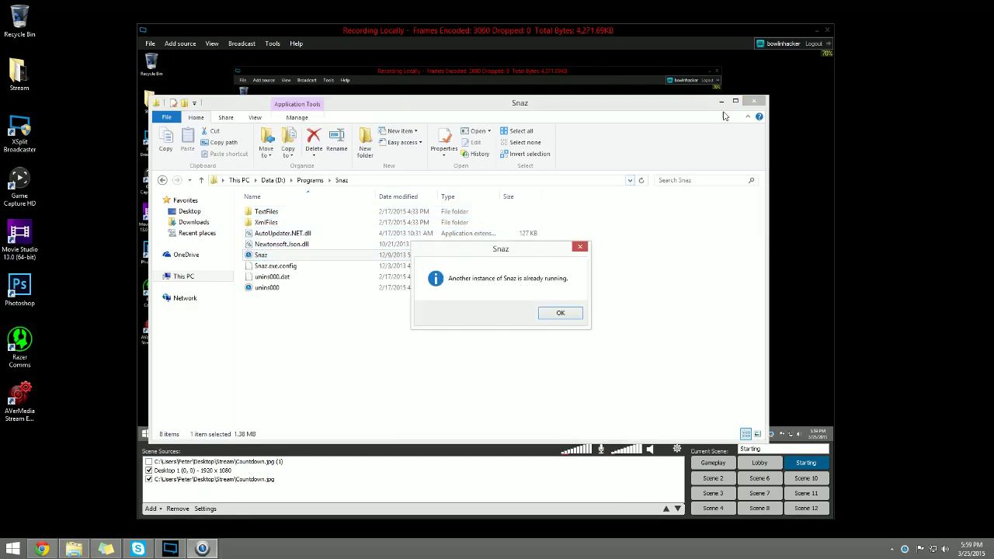
{"action": "left_click", "coordinate": [559, 313]}
{"action": "left_click", "coordinate": [752, 102]}
- Restore the already running Snaz window from the hidden notification icons and stop its Chrono Down timer
{"action": "left_click", "coordinate": [907, 549]}
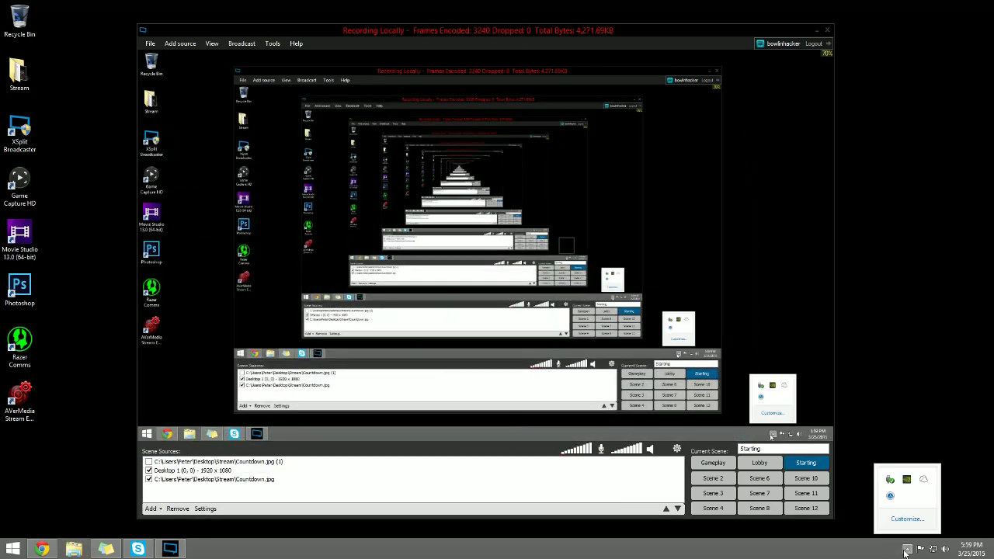
{"action": "left_click", "coordinate": [890, 497]}
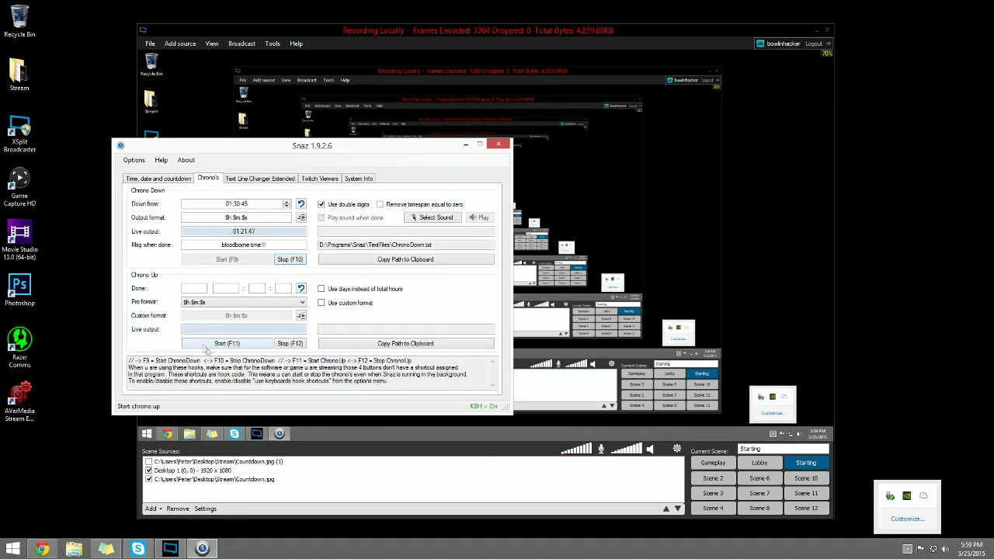
{"action": "left_click", "coordinate": [288, 260]}
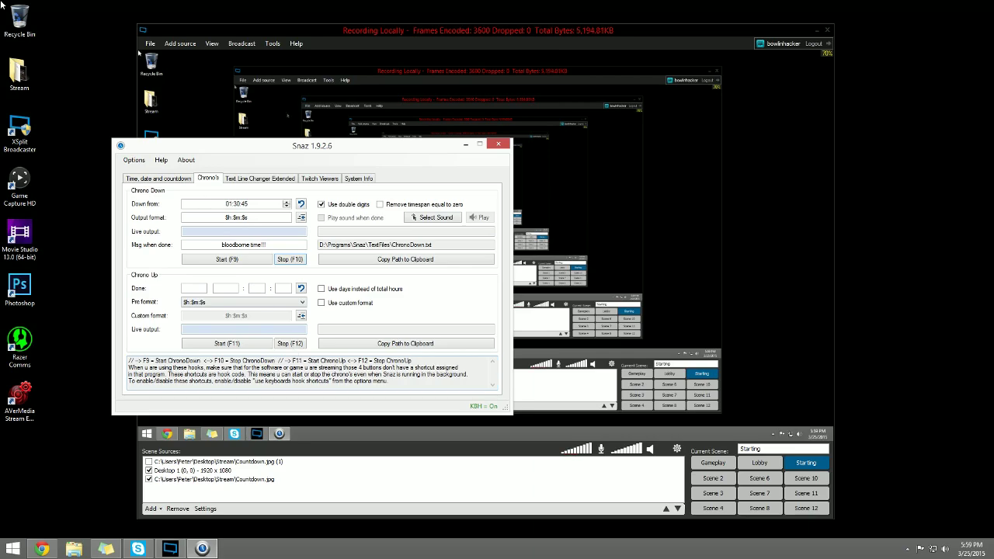
- Look through Snaz's time, date and countdown, text line changer and Twitch viewers settings
{"action": "left_click", "coordinate": [162, 181]}
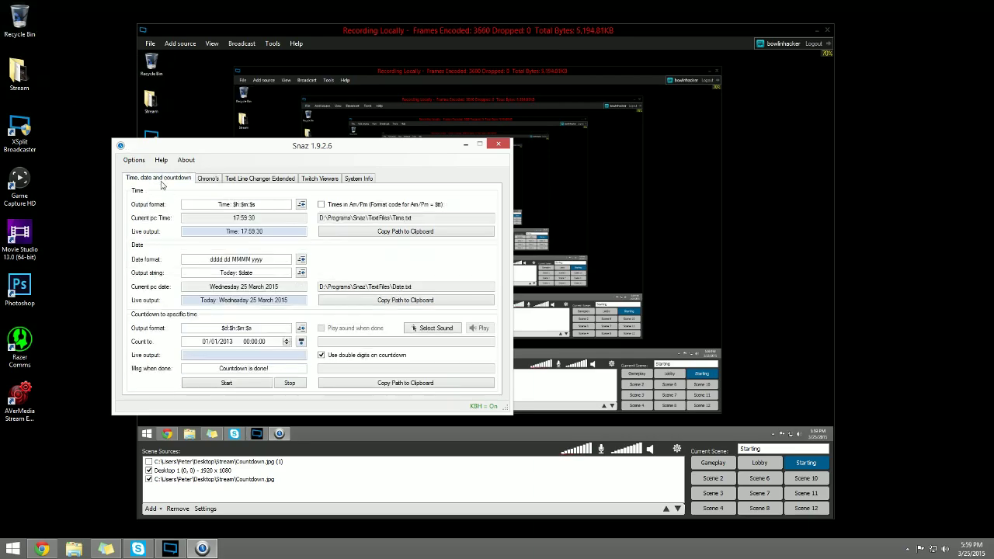
{"action": "left_click", "coordinate": [254, 183]}
{"action": "left_click", "coordinate": [324, 181]}
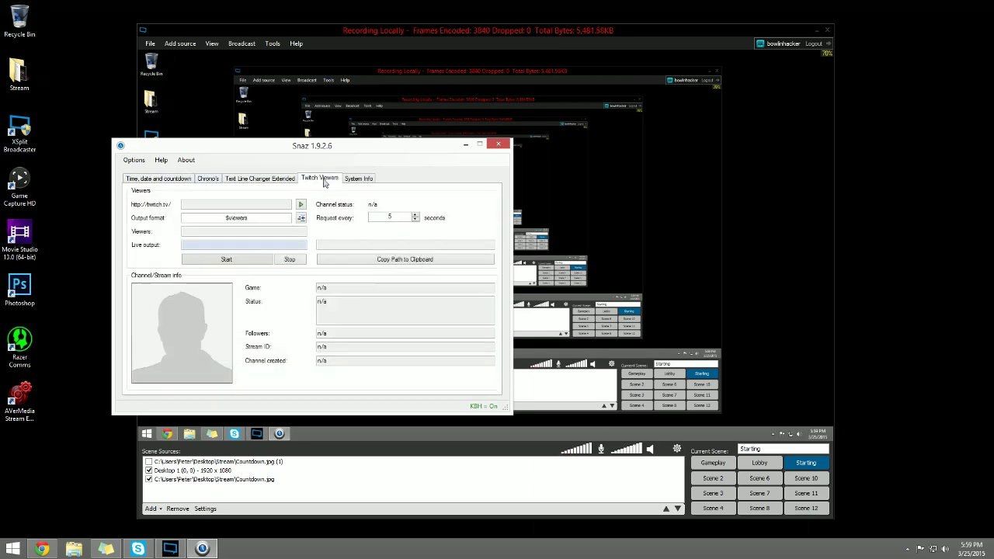
- Start the Chrono Down timer in Snaz and minimize the Snaz window
{"action": "left_click", "coordinate": [209, 182]}
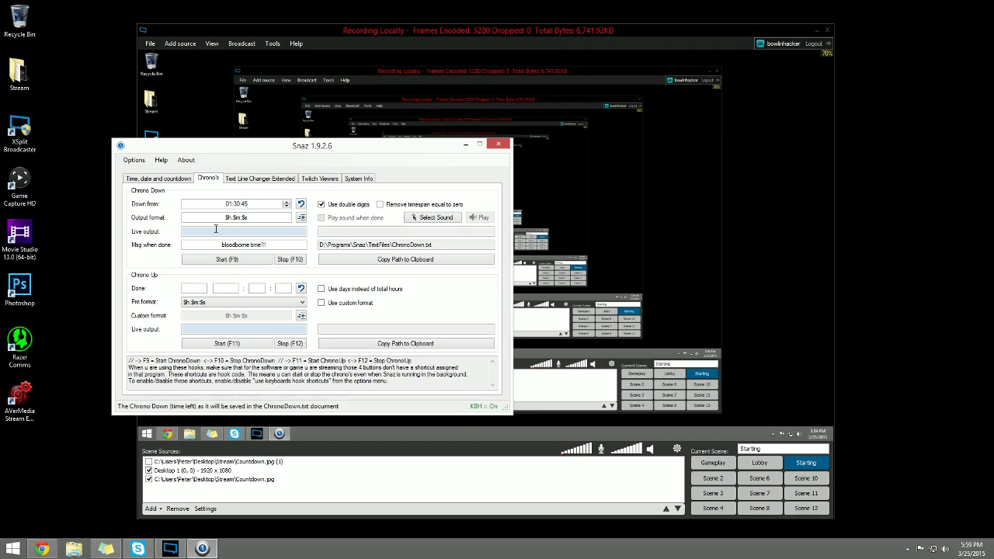
{"action": "left_click", "coordinate": [233, 261]}
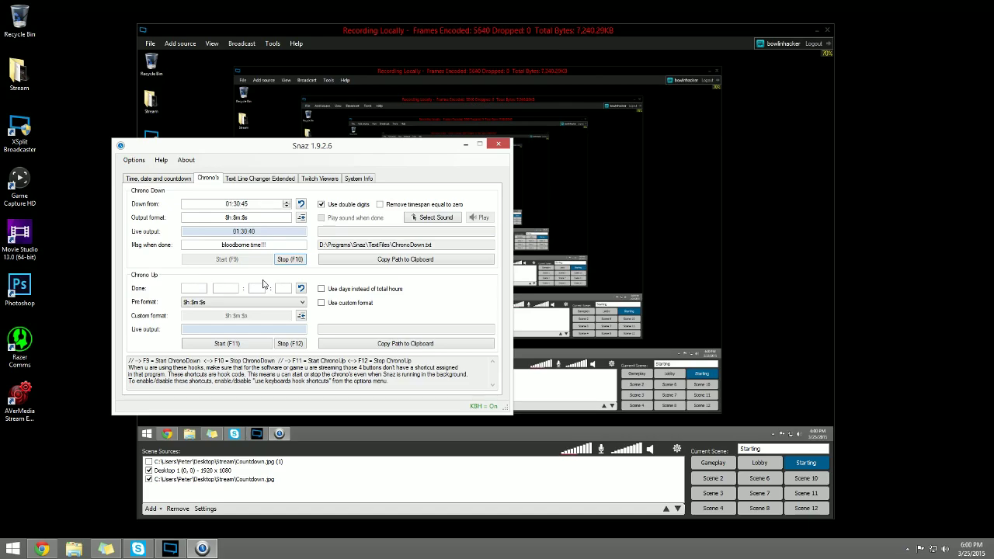
{"action": "left_click", "coordinate": [465, 146]}
- Show the Countdown.jpg (1) source in XSplit Broadcaster, move the image up and to the left in the scene, and hide it again
{"action": "left_click", "coordinate": [184, 490]}
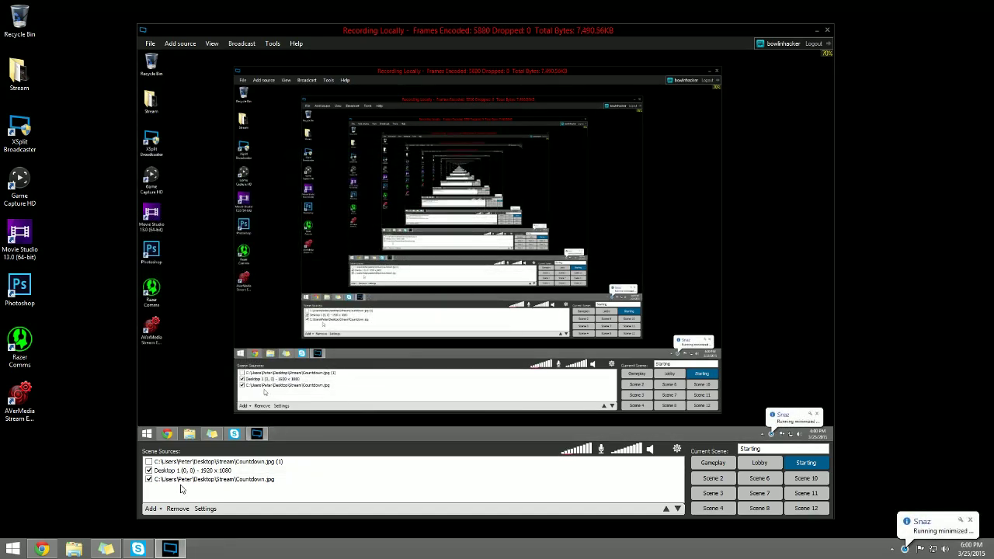
{"action": "left_click", "coordinate": [148, 461]}
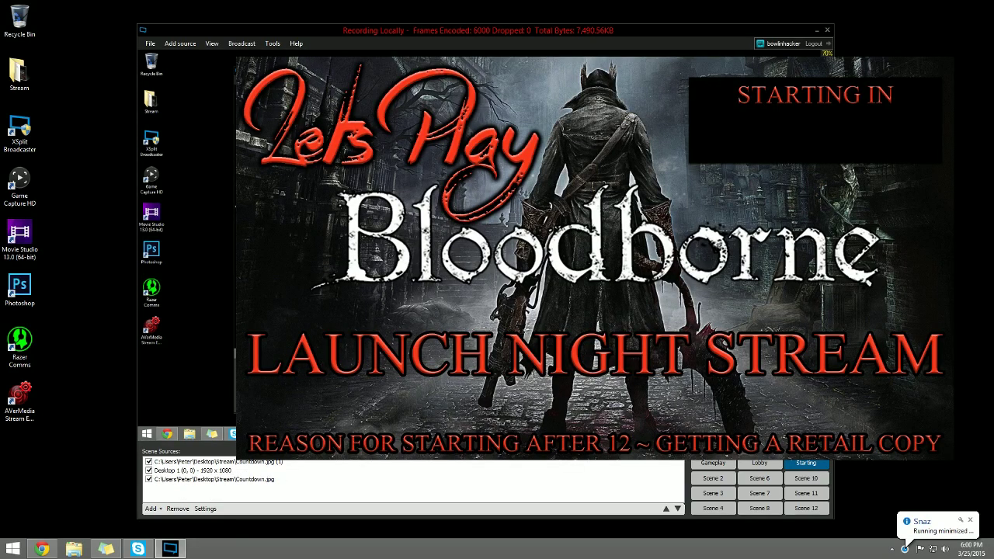
{"action": "left_click_drag", "start_coordinate": [544, 256], "coordinate": [396, 224]}
{"action": "left_click", "coordinate": [192, 471]}
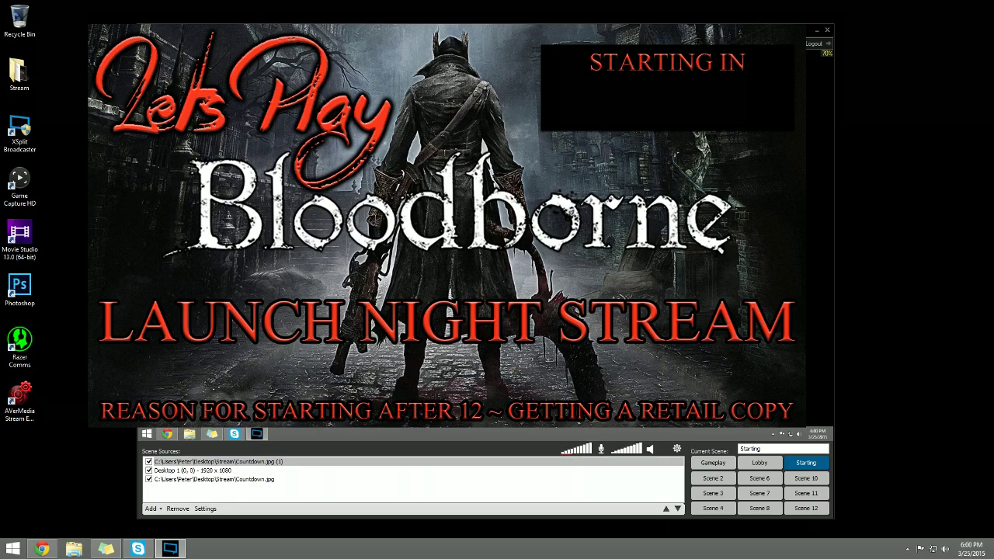
{"action": "left_click", "coordinate": [148, 463]}
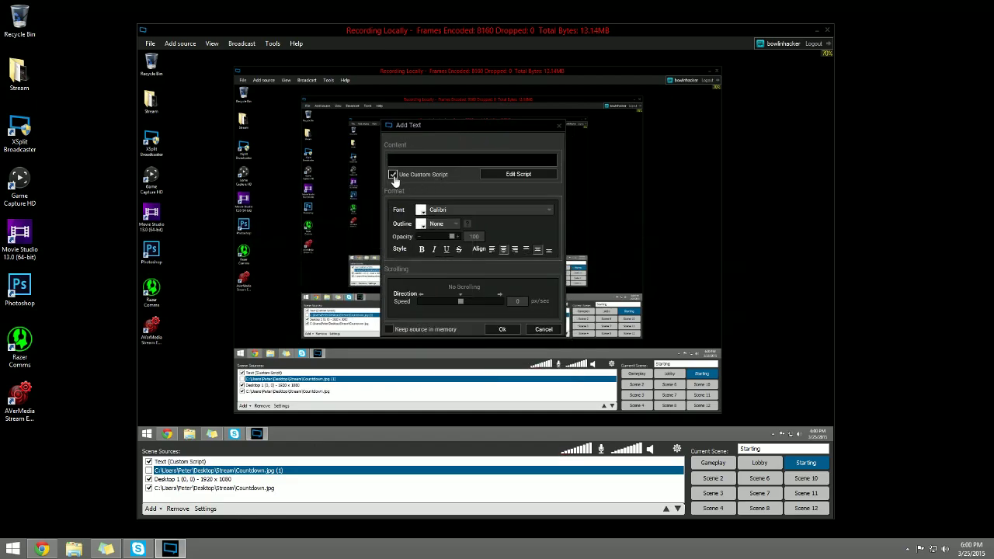
- Open the new text source's custom script and apply the Load Text from Local File template
{"action": "left_click", "coordinate": [533, 177]}
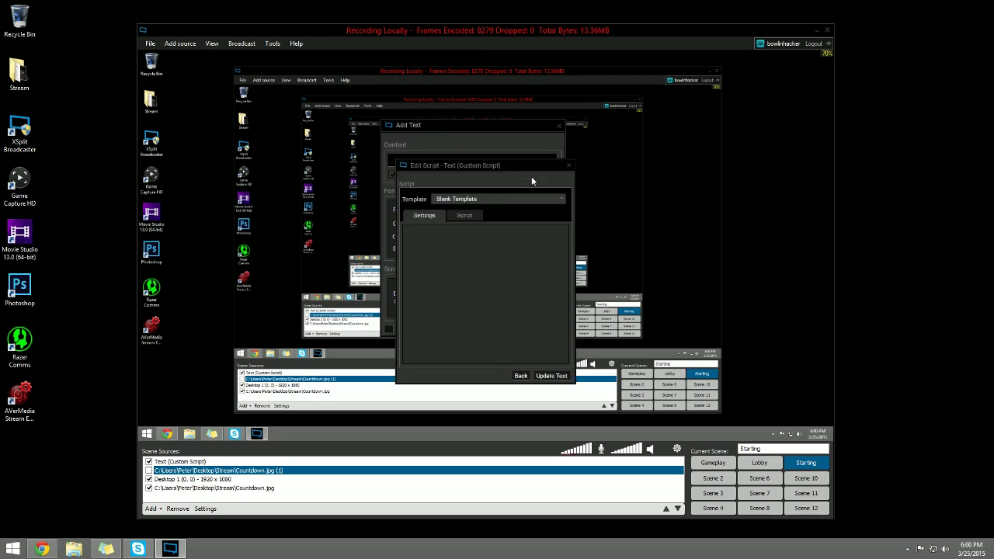
{"action": "left_click", "coordinate": [560, 201]}
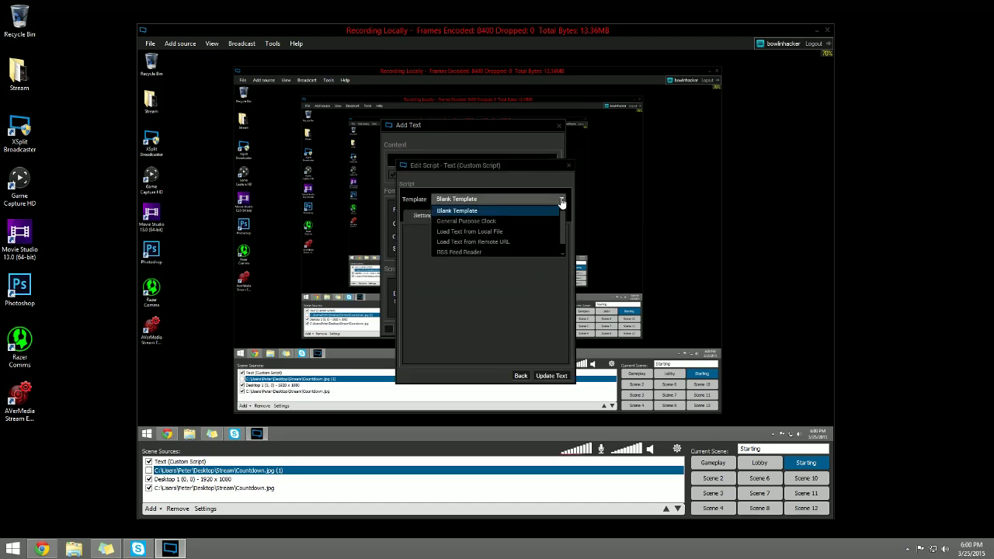
{"action": "left_click", "coordinate": [466, 235]}
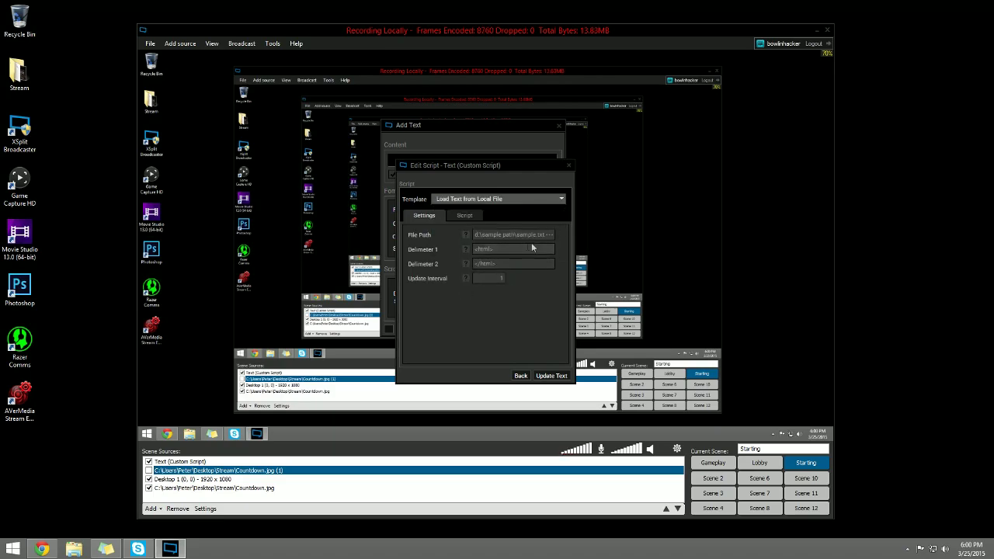
- Set the script's file path to ChronoDown in D:\Programs\Snaz\TextFiles and update the text
{"action": "left_click", "coordinate": [550, 236]}
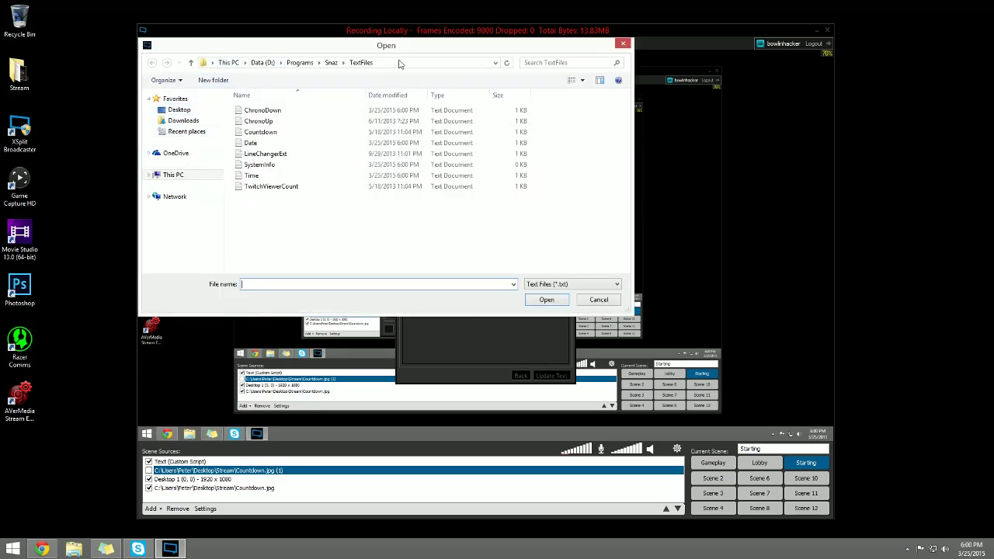
{"action": "left_click", "coordinate": [331, 63]}
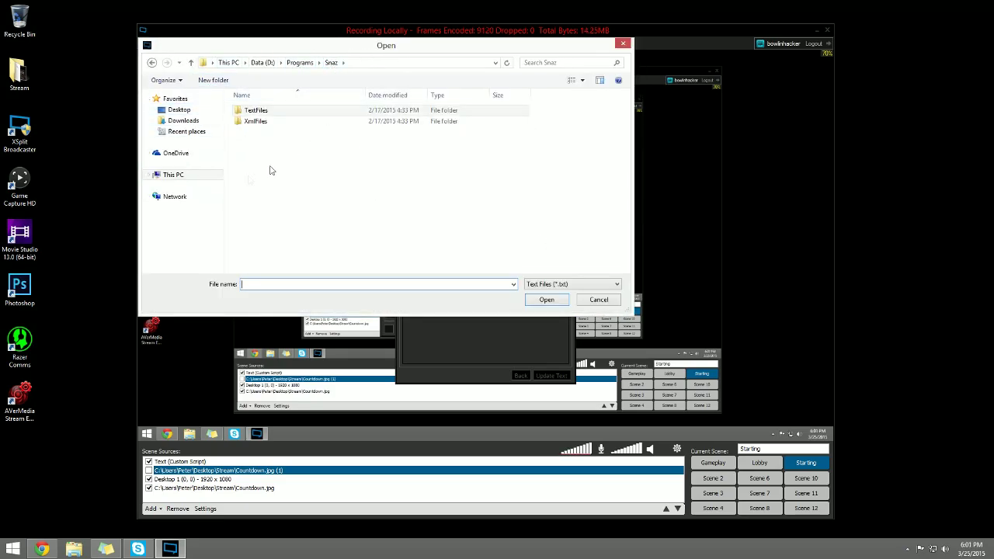
{"action": "left_click", "coordinate": [254, 113]}
{"action": "double_click", "coordinate": [253, 113]}
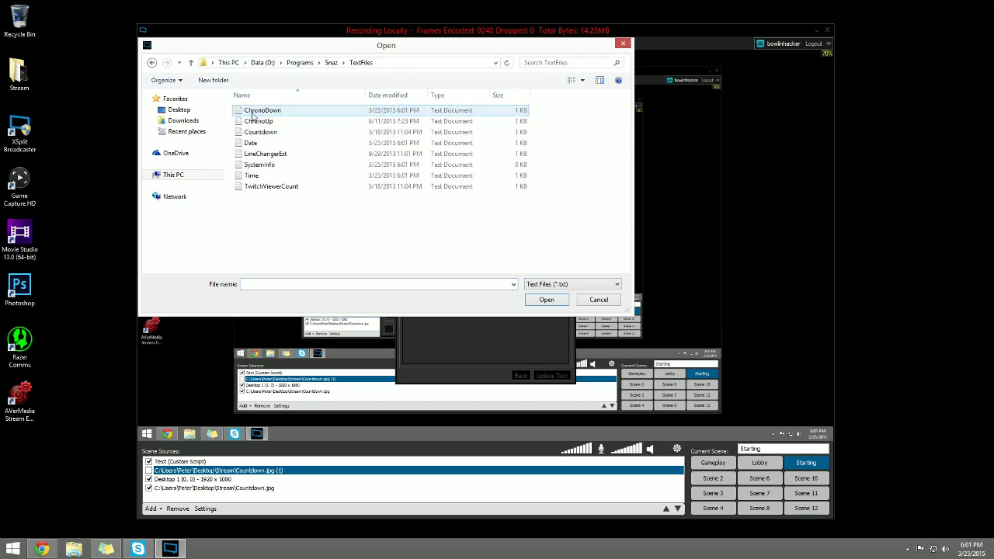
{"action": "double_click", "coordinate": [271, 116]}
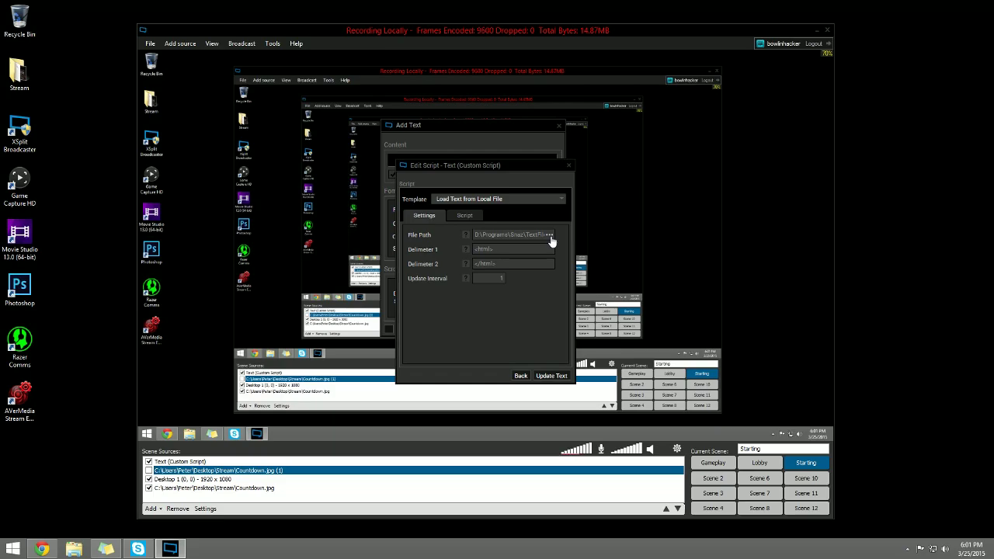
{"action": "left_click", "coordinate": [548, 377]}
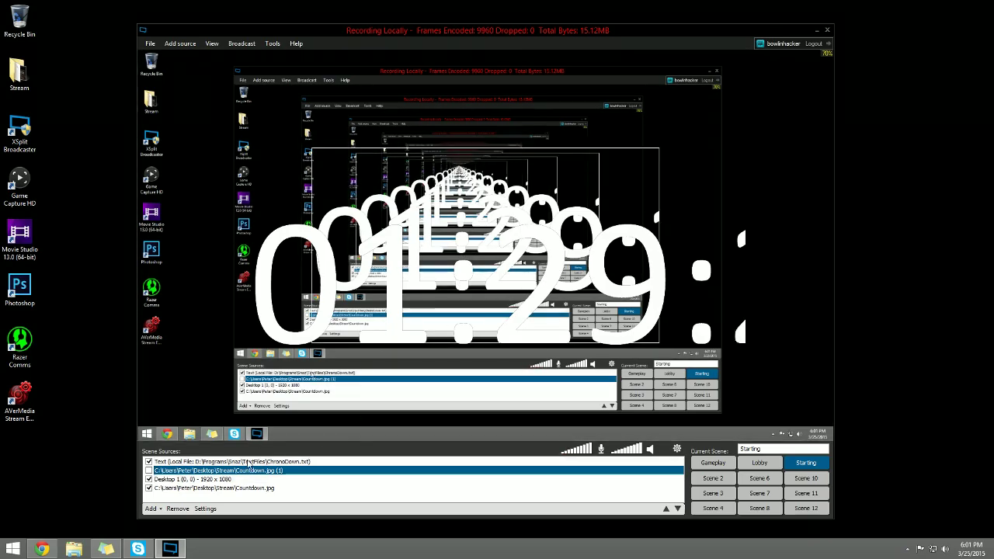
- Show the Countdown.jpg (1) source again and shift the Bloodborne image slightly to the right in the scene
{"action": "left_click", "coordinate": [246, 464]}
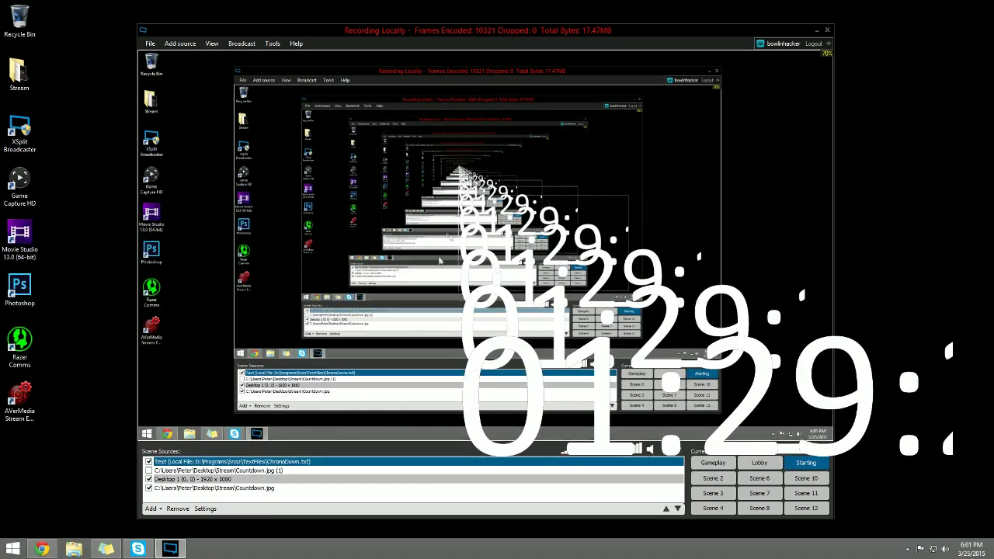
{"action": "left_click_drag", "start_coordinate": [157, 470], "coordinate": [155, 479]}
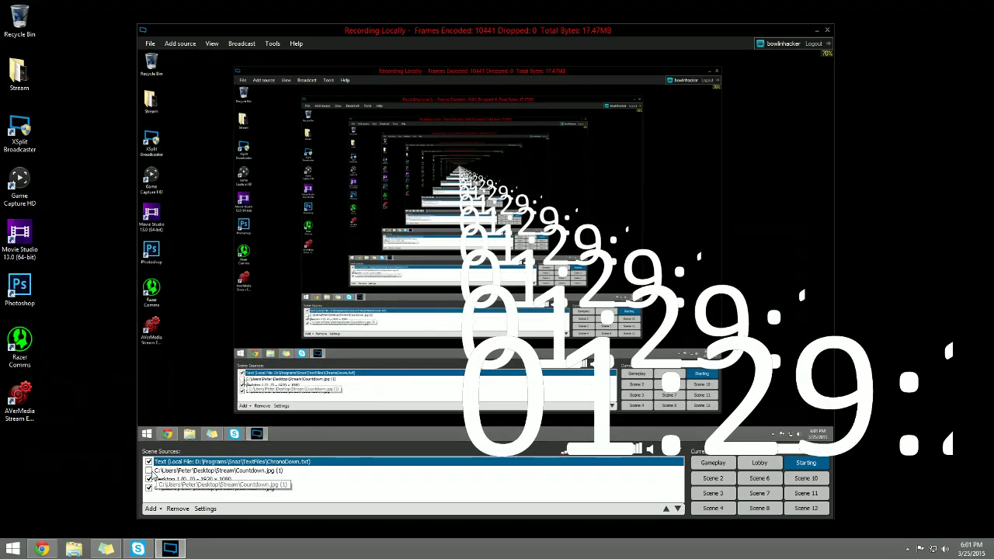
{"action": "left_click", "coordinate": [150, 472]}
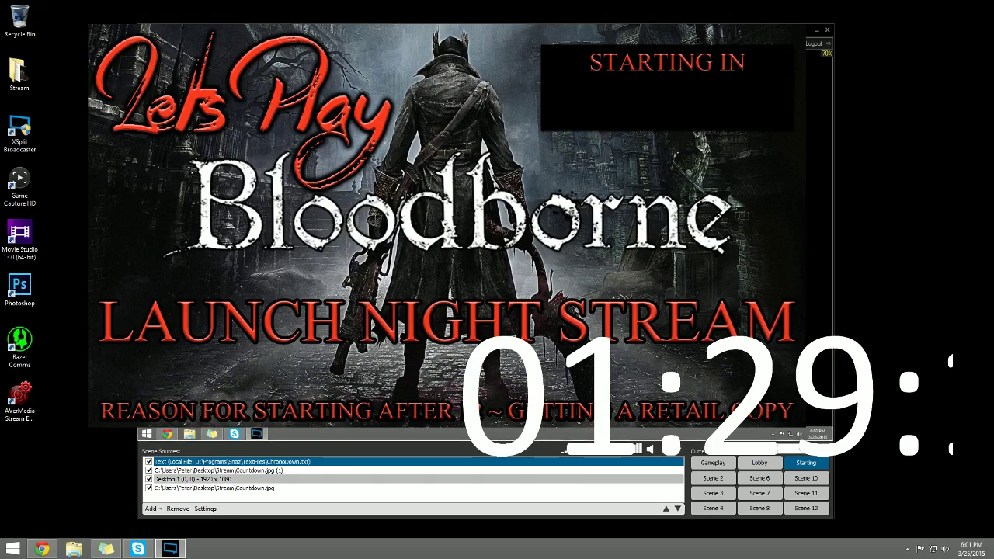
{"action": "left_click_drag", "start_coordinate": [451, 208], "coordinate": [477, 205]}
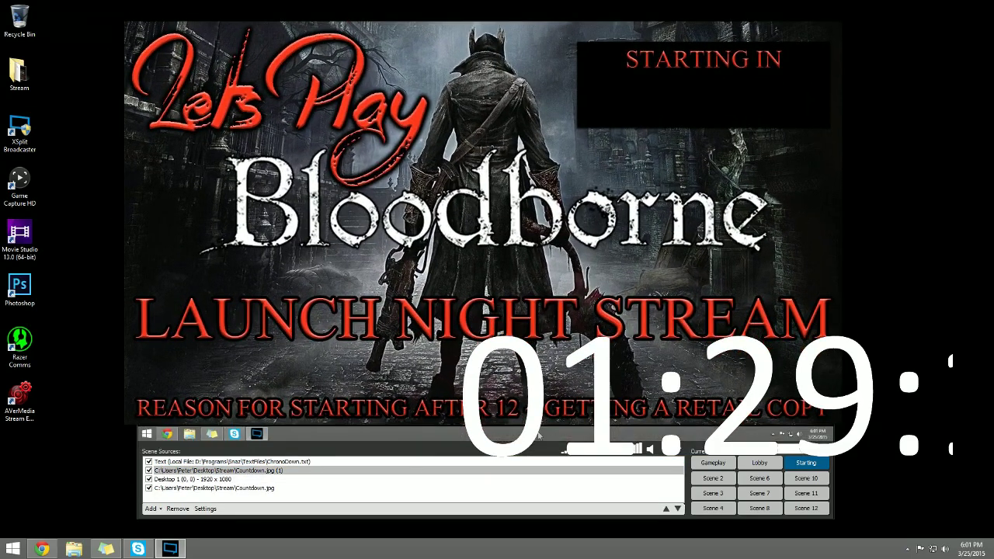
- Shrink the countdown text and place it inside the black box under the STARTING IN heading
{"action": "left_click_drag", "start_coordinate": [633, 312], "coordinate": [555, 214]}
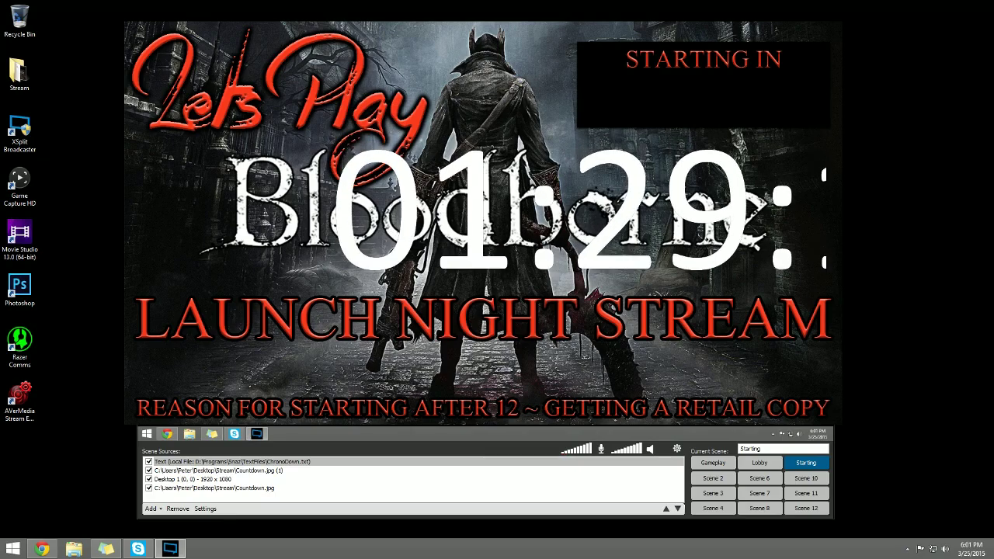
{"action": "left_click_drag", "start_coordinate": [826, 332], "coordinate": [825, 128]}
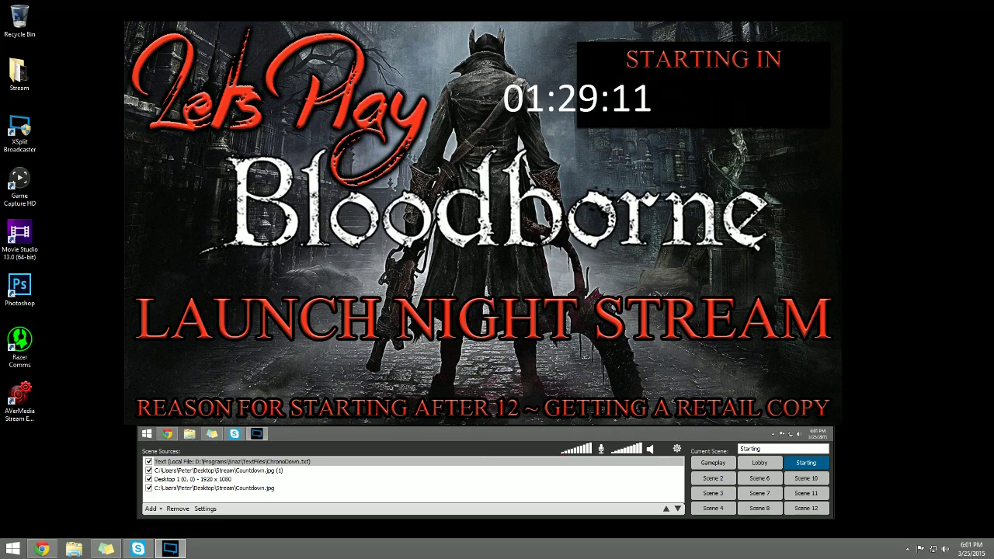
{"action": "left_click_drag", "start_coordinate": [577, 99], "coordinate": [642, 98]}
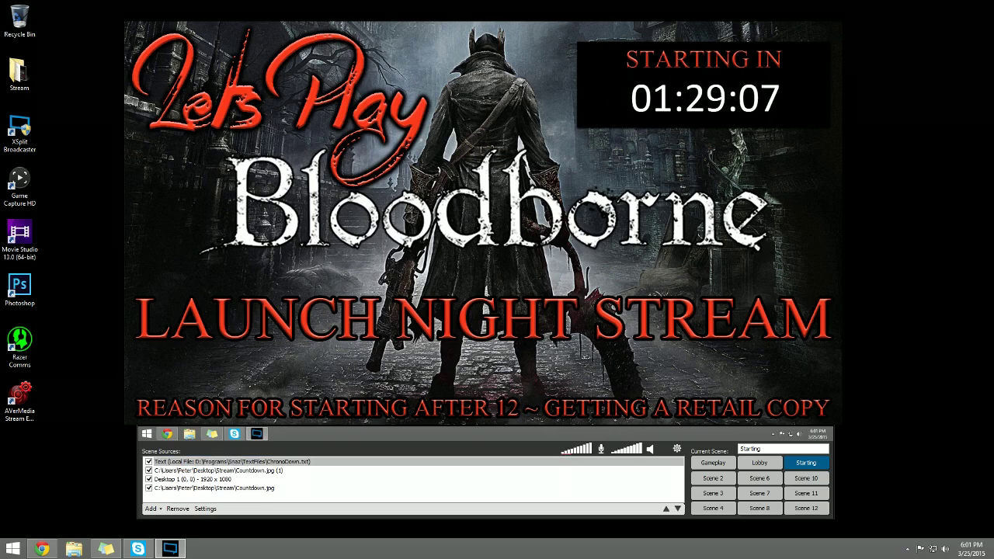
{"action": "left_click_drag", "start_coordinate": [705, 99], "coordinate": [704, 99]}
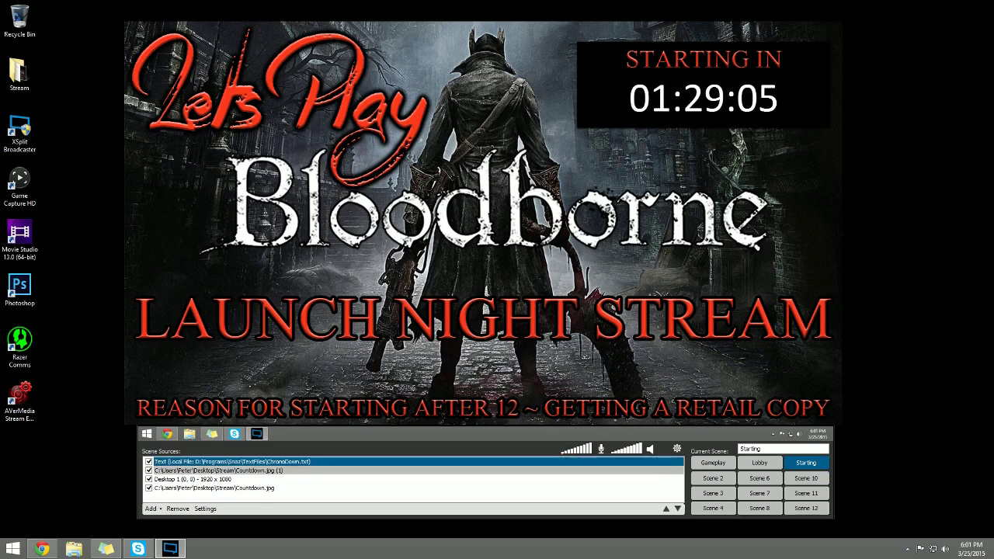